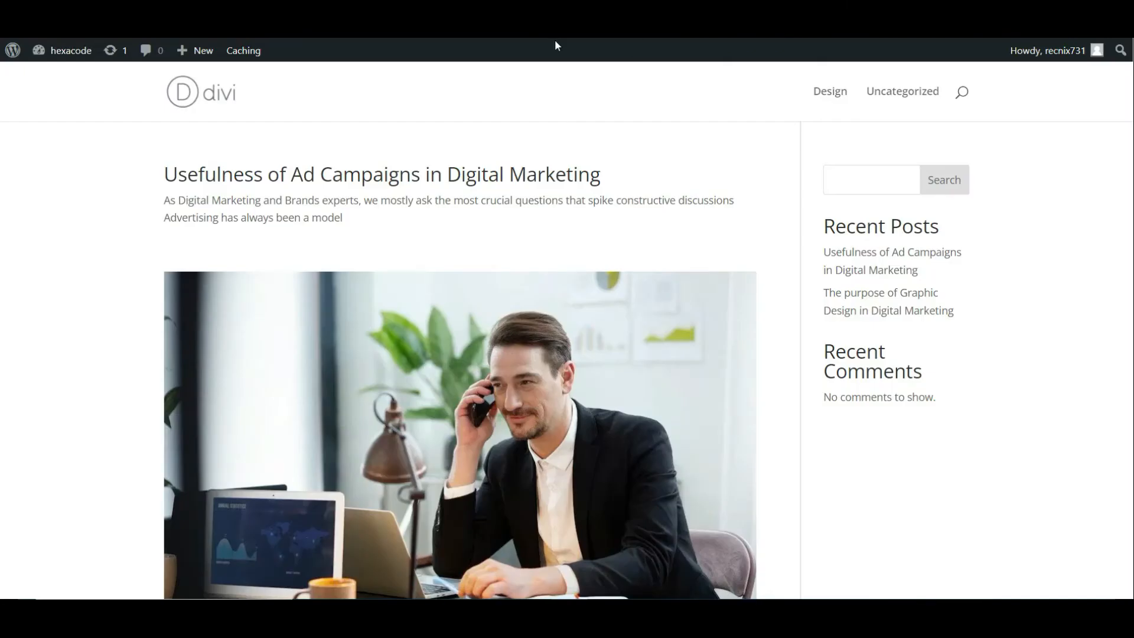
- Create a new page from the dashboard's page list, title it "Home" and choose the default editor
mouse_move(62, 51)
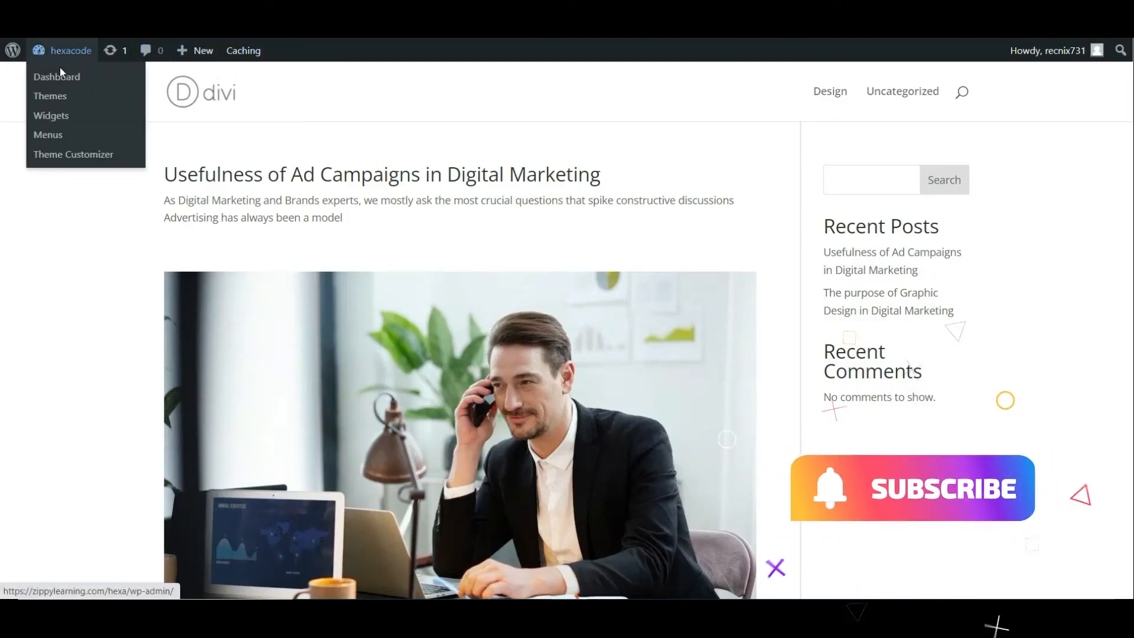
left_click(59, 76)
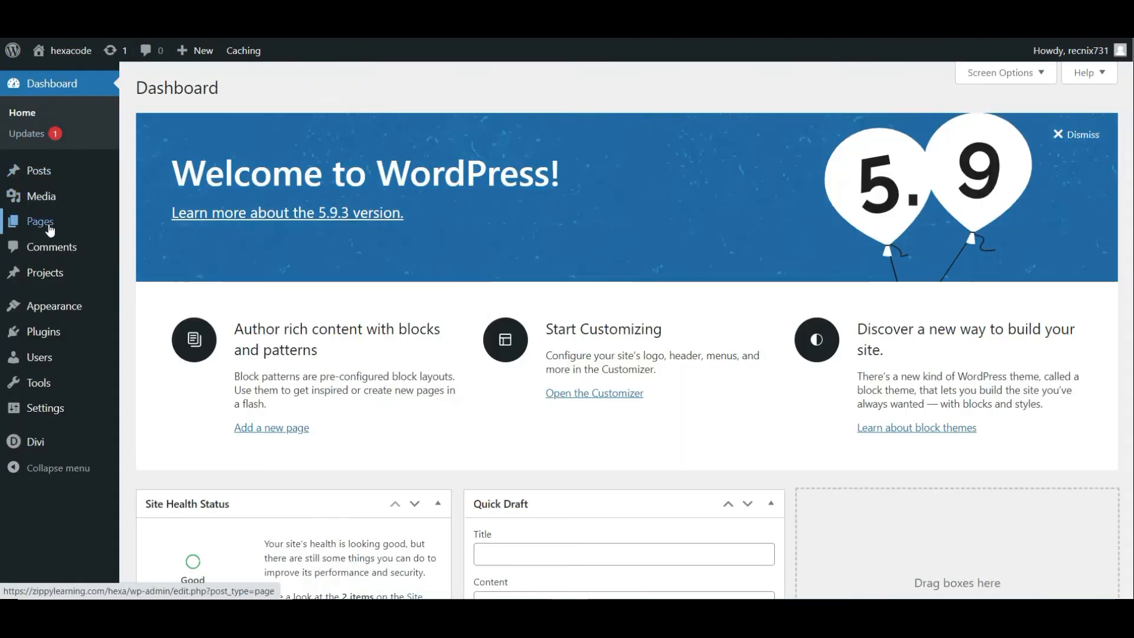
left_click(51, 229)
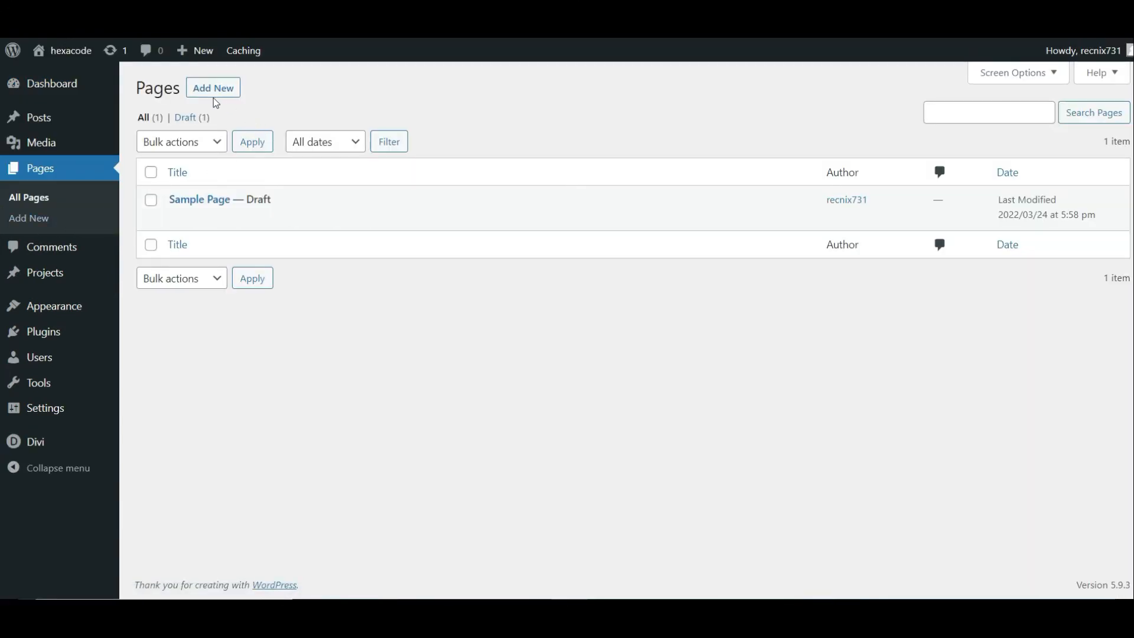
left_click(213, 94)
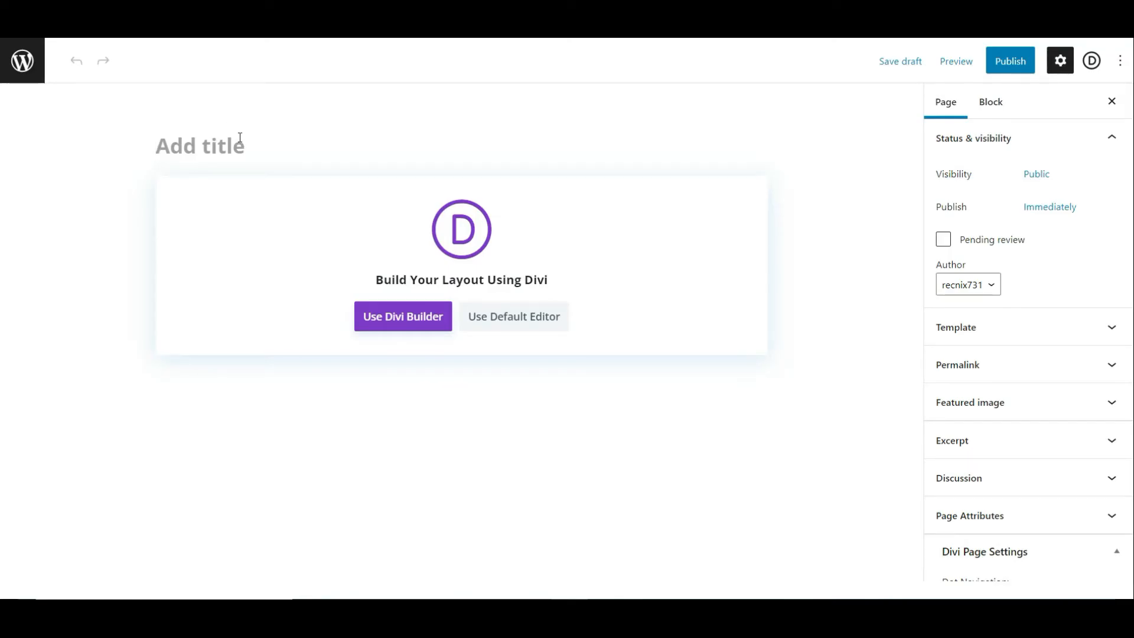
type("H")
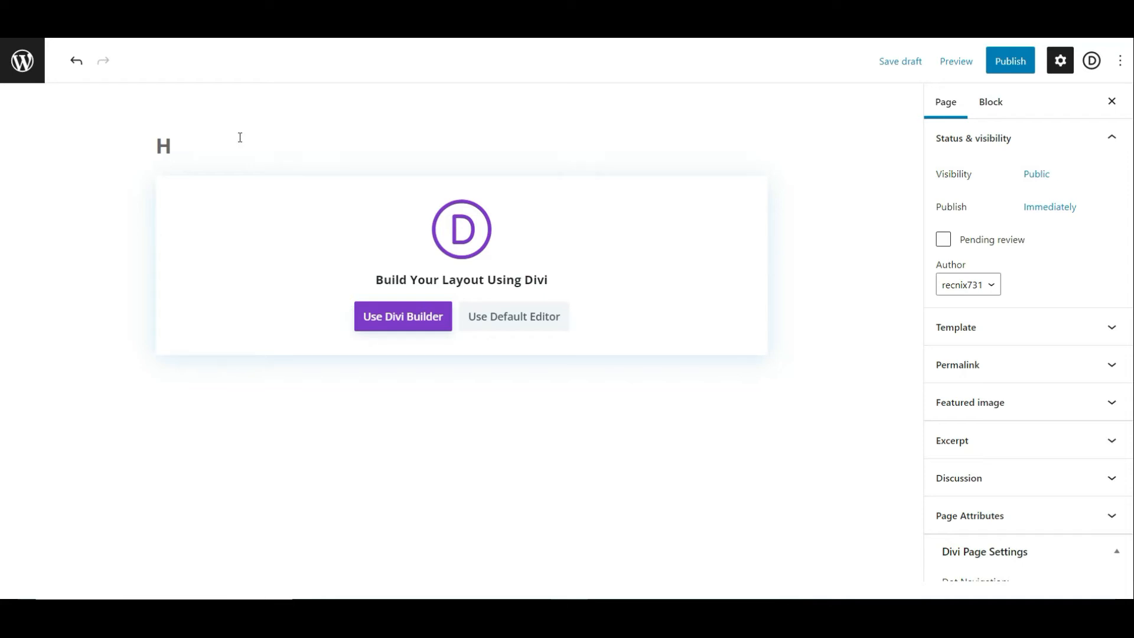
type("ome")
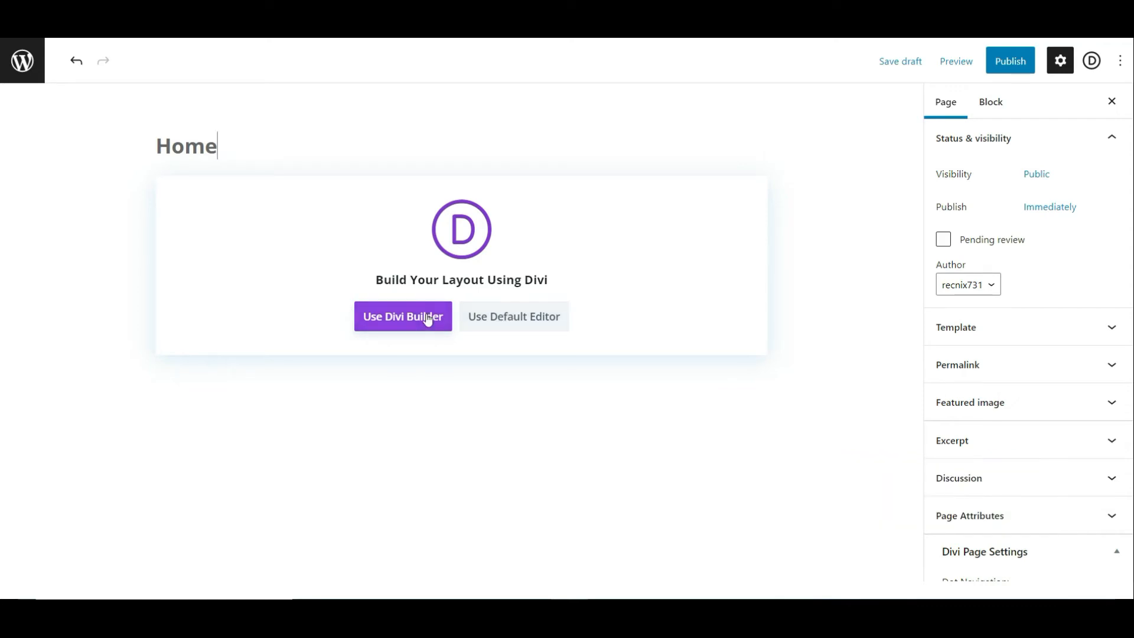
left_click(507, 321)
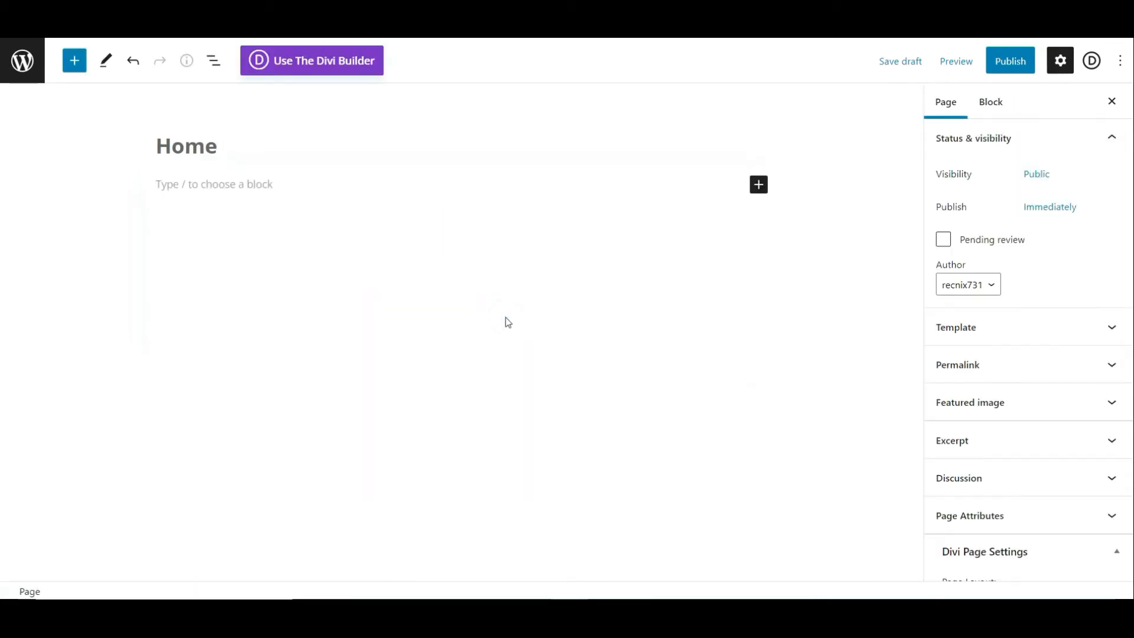
- Add a heading block below the page title with the text "Content"
left_click(427, 182)
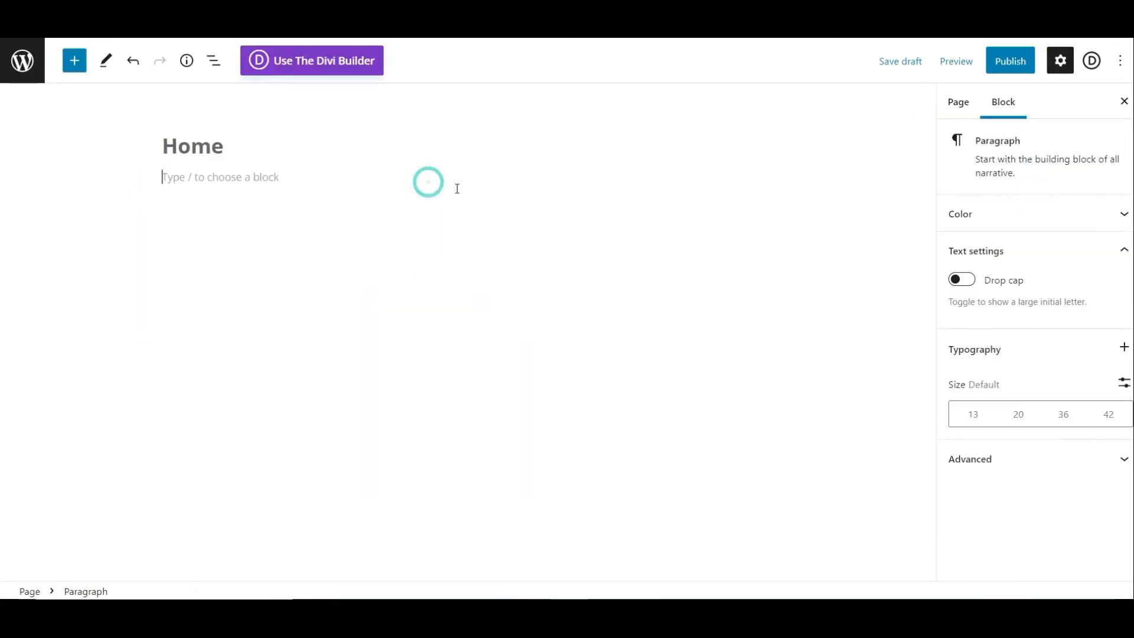
left_click(764, 177)
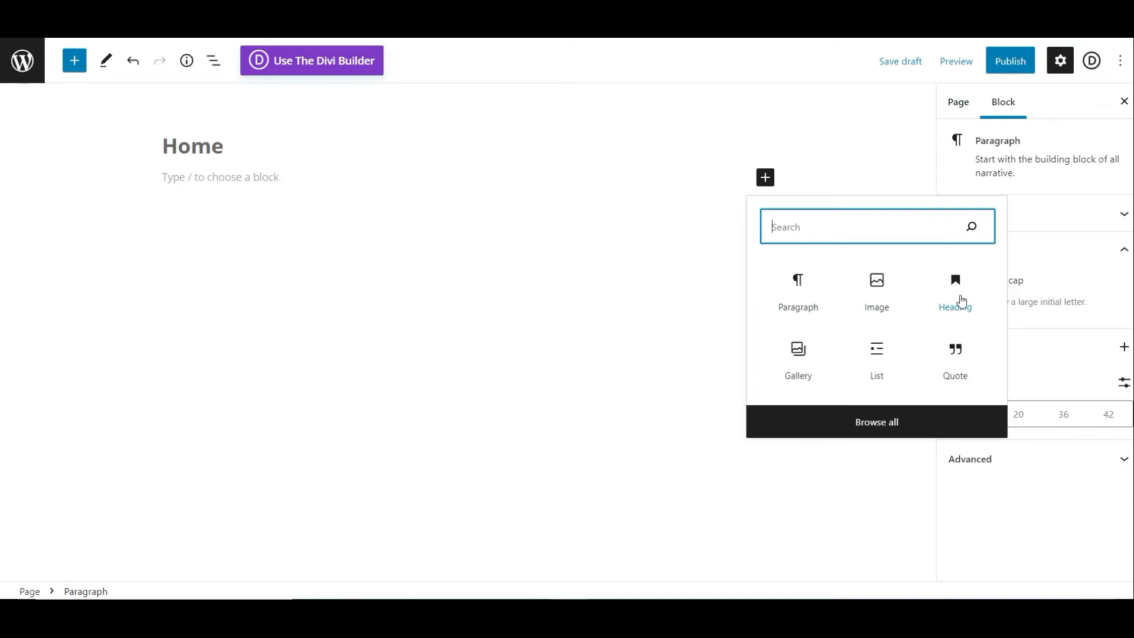
left_click(960, 302)
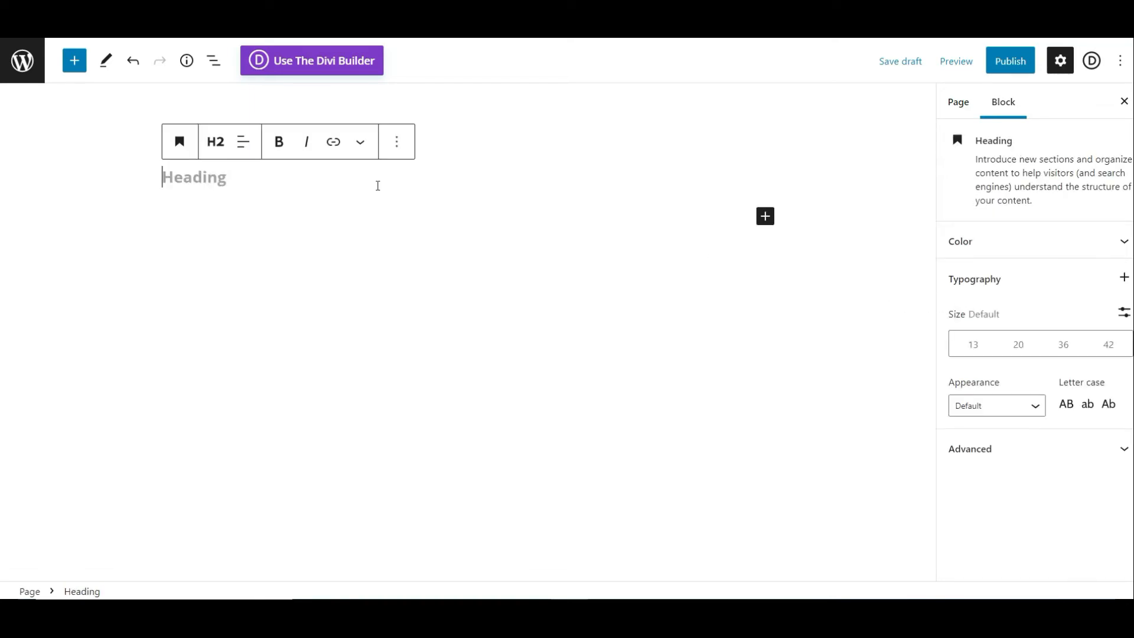
type("C")
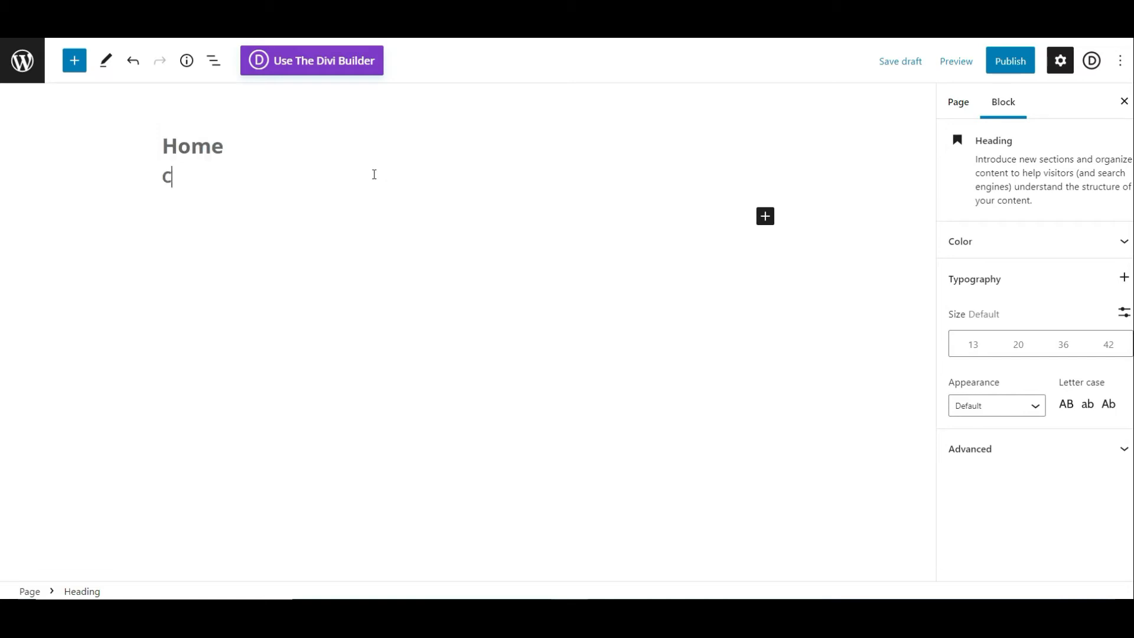
type("ontent")
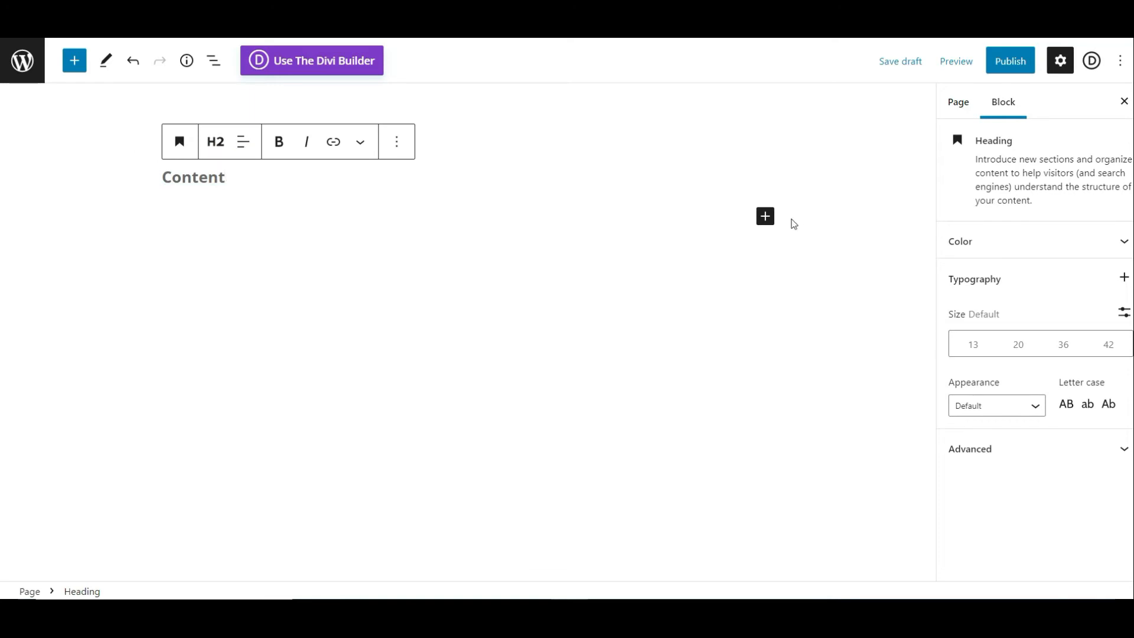
- Publish the Home page and view it on the live site
left_click(765, 216)
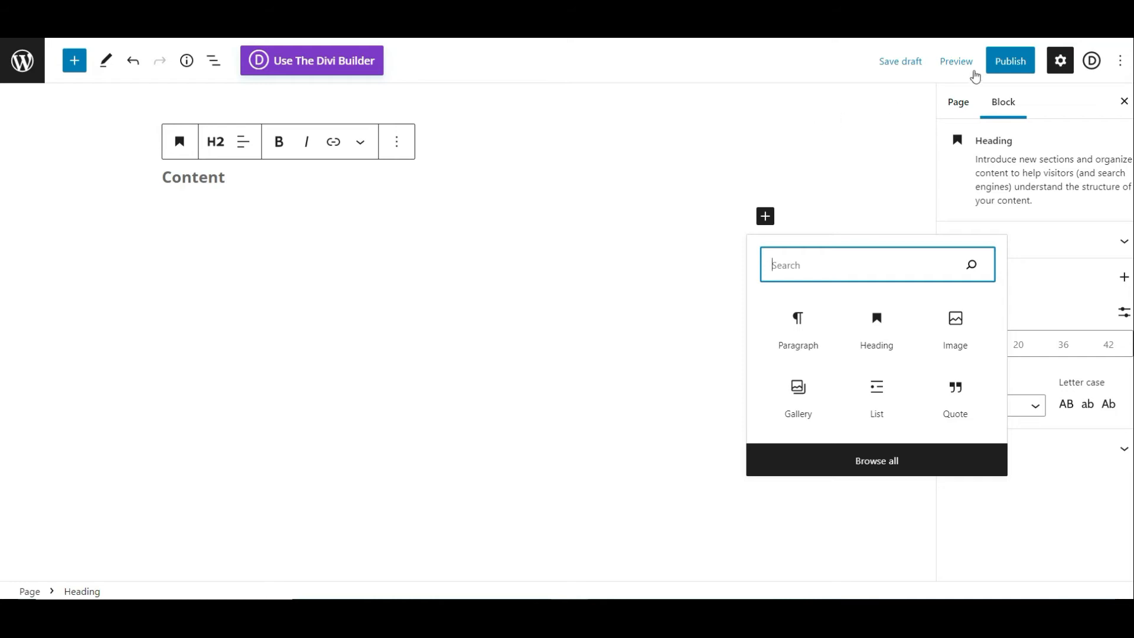
left_click(1006, 66)
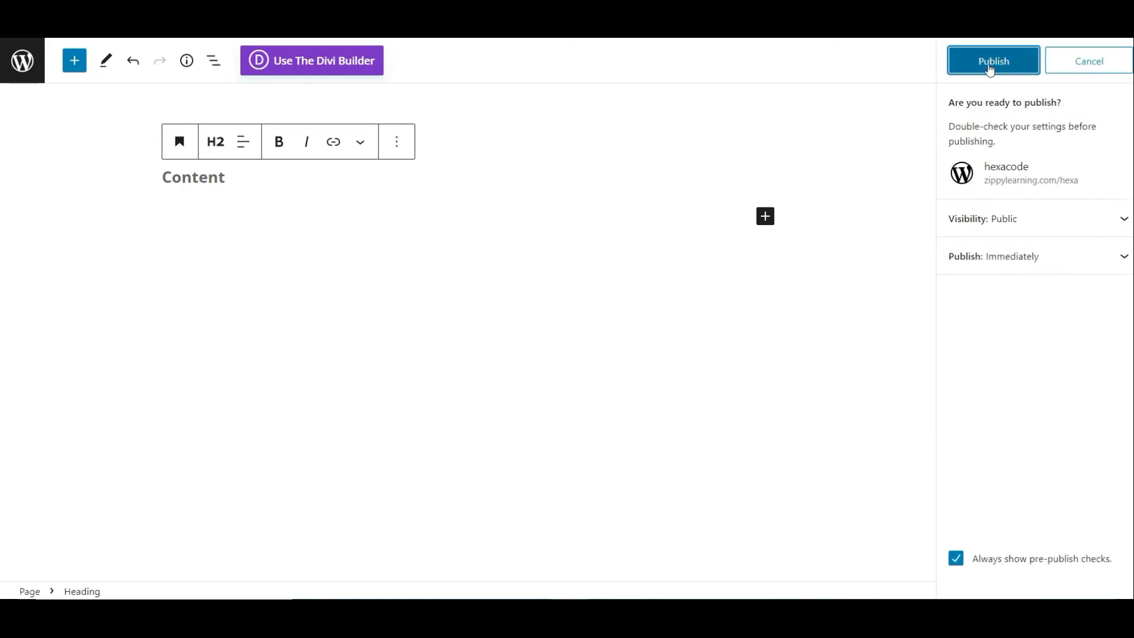
left_click(989, 69)
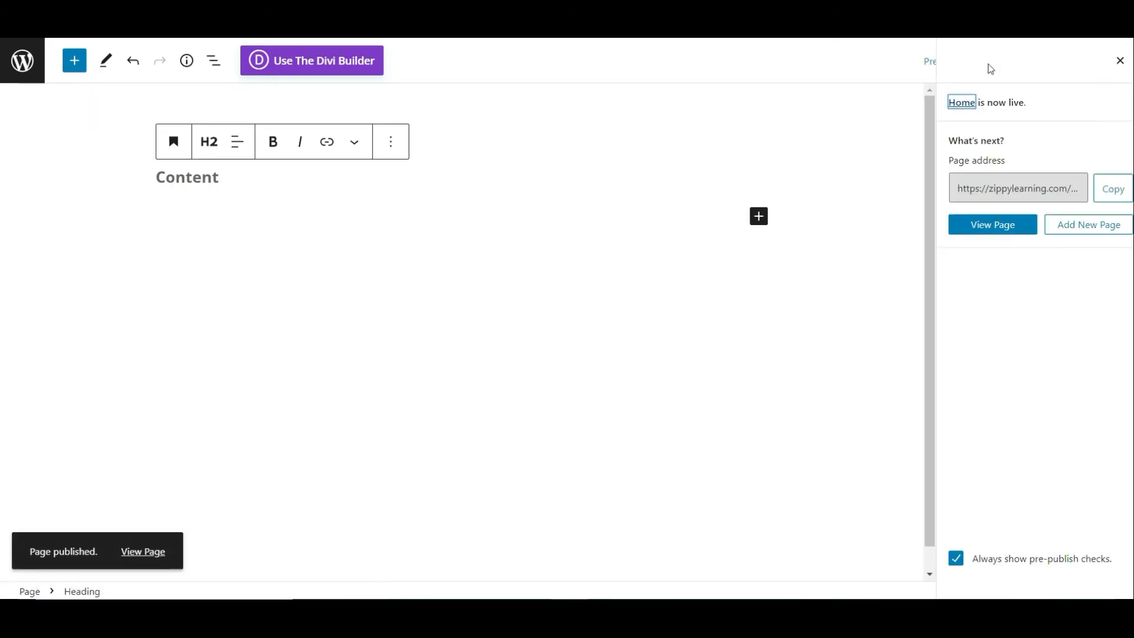
left_click(1002, 231)
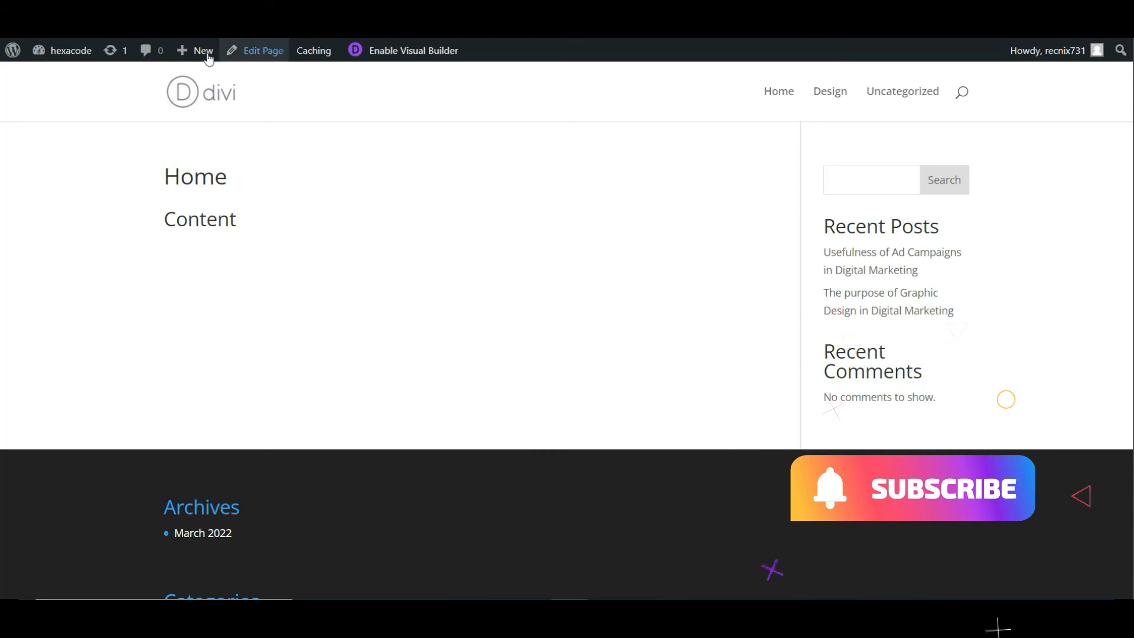
- Create another new page titled "About" and choose the default editor for it
mouse_move(182, 48)
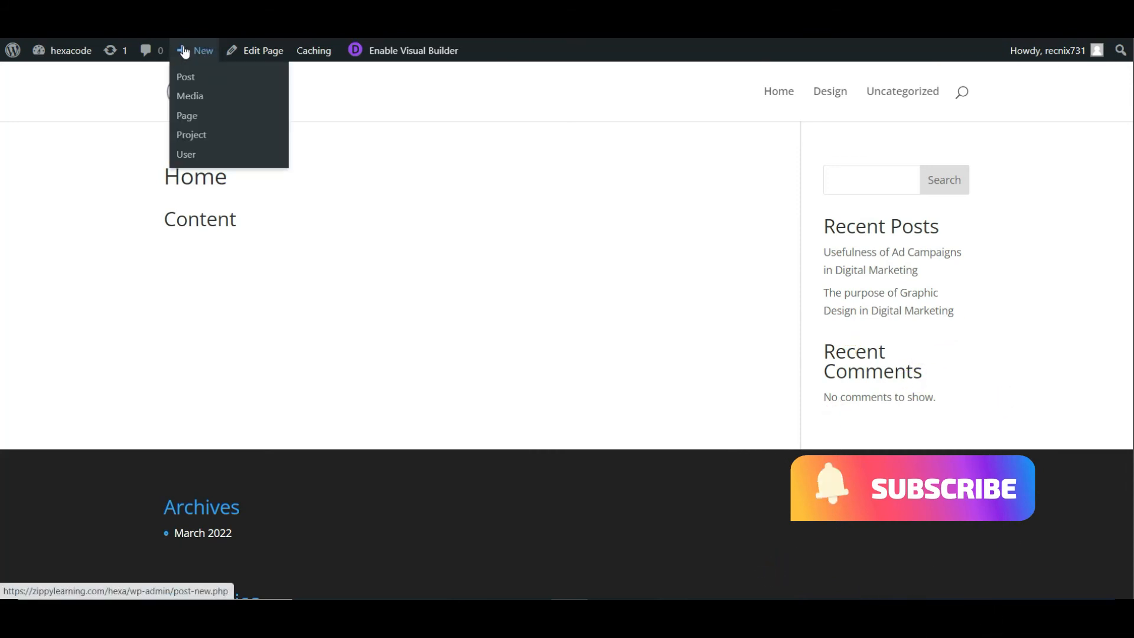
left_click(195, 122)
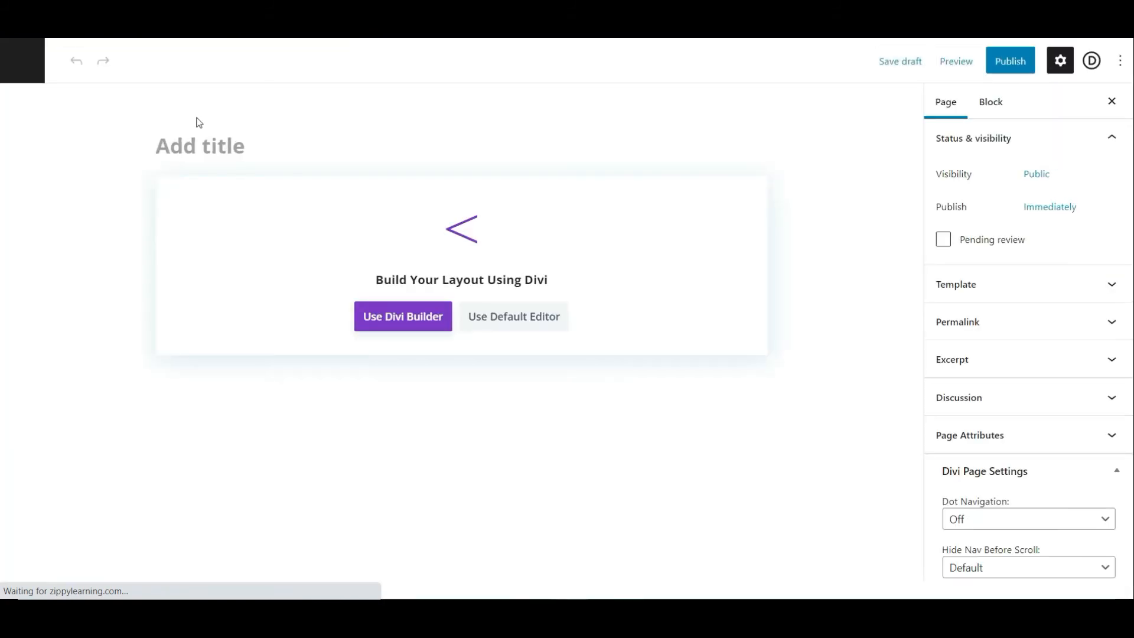
left_click(246, 144)
type("Ab")
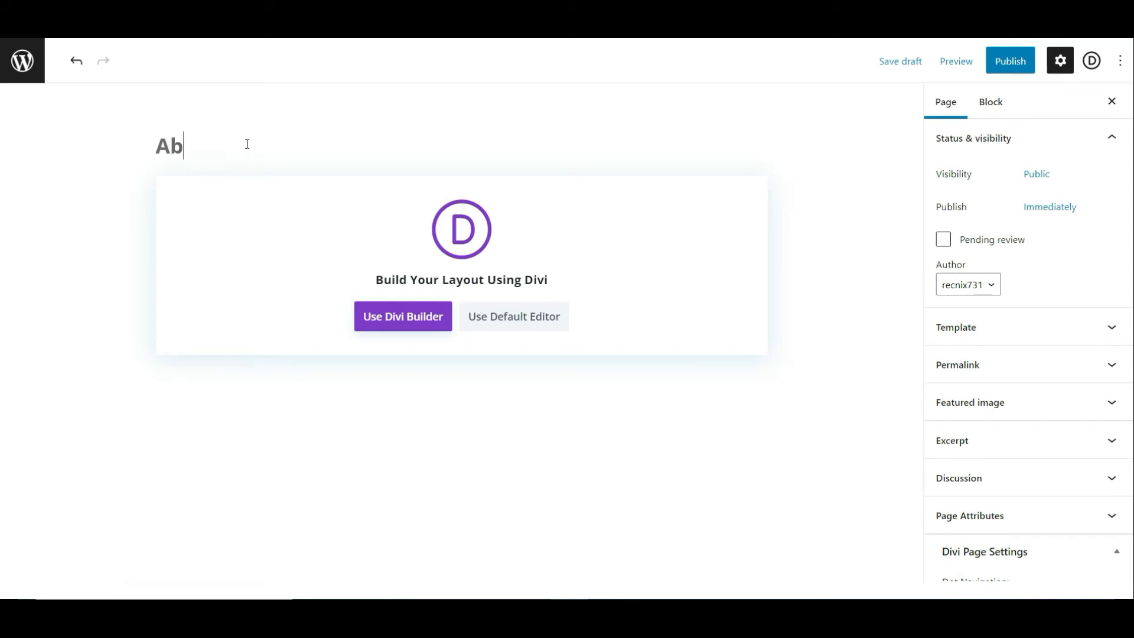
type("out")
left_click(528, 325)
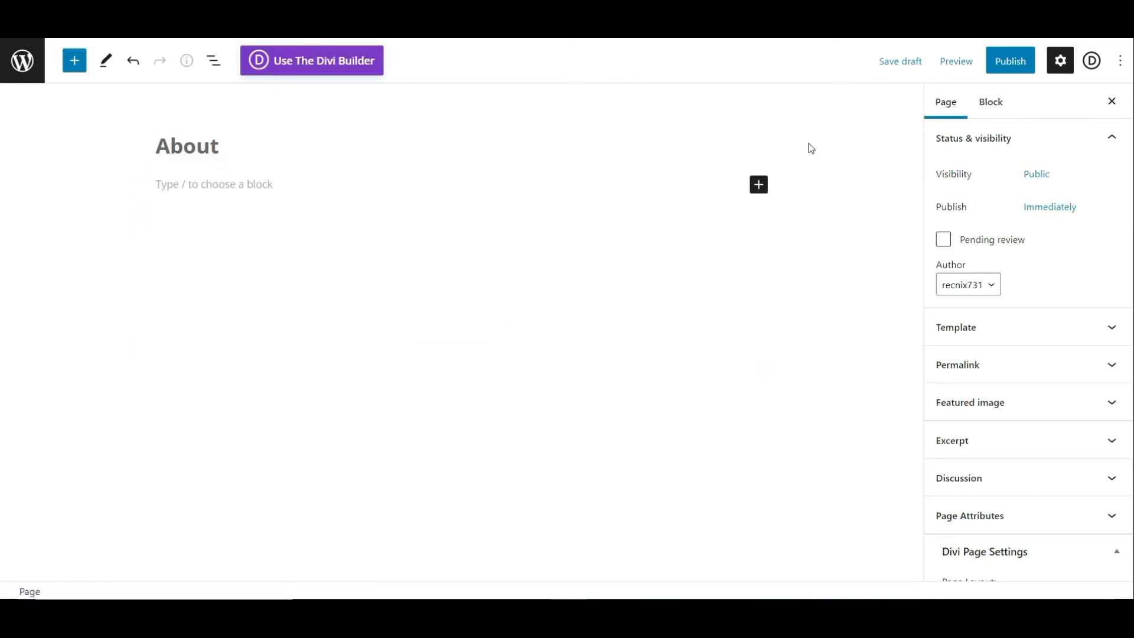
- Publish the About page without content and view it on the live site
left_click(1010, 61)
left_click(992, 60)
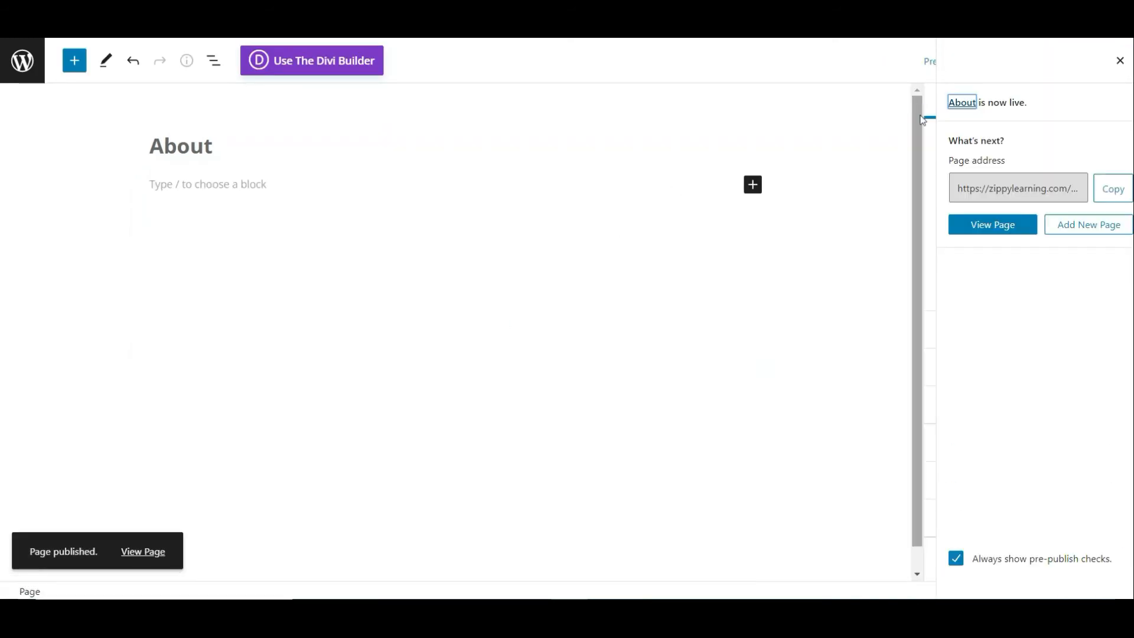
left_click(1004, 232)
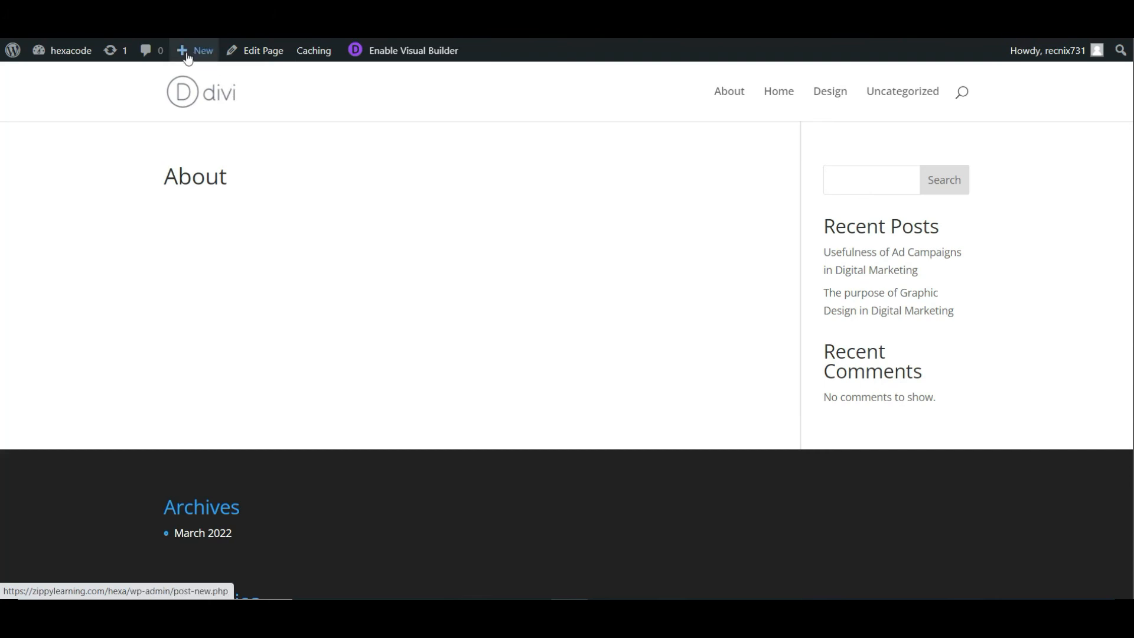
- Start one more new page from the live About page
mouse_move(187, 57)
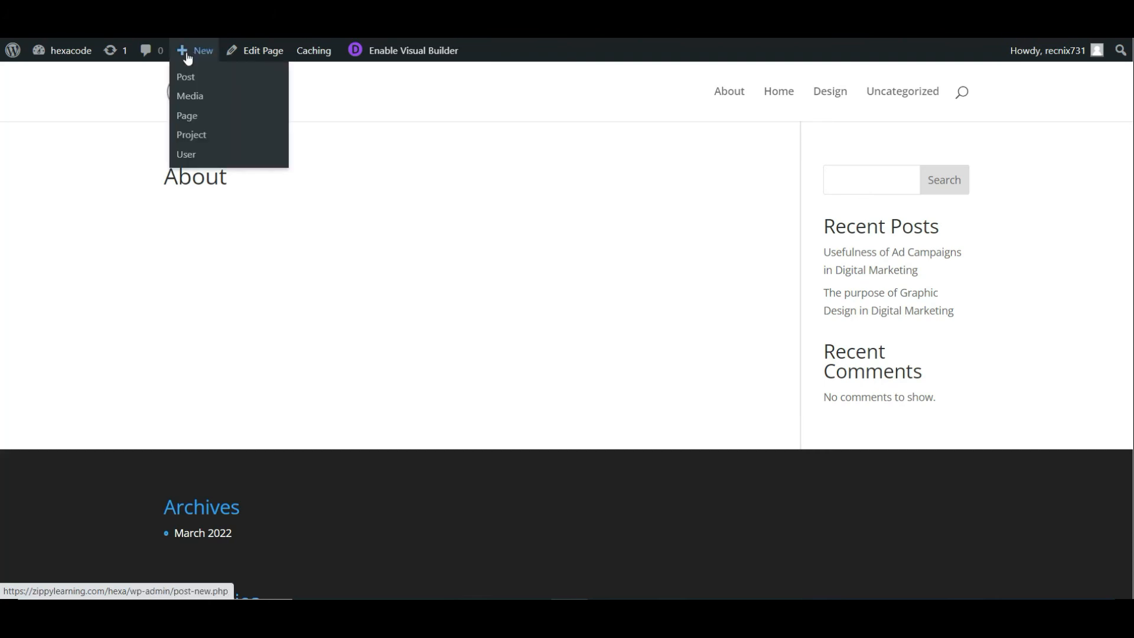
left_click(187, 117)
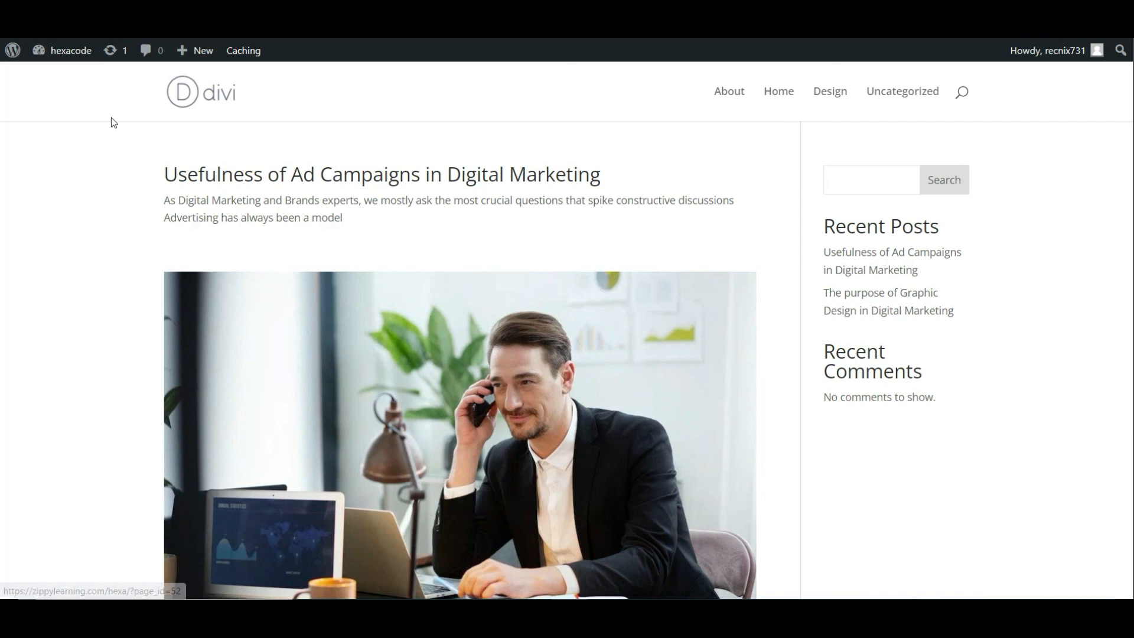
- In the dashboard's Reading settings, make the homepage a static page, choose Home as that page and save the changes
mouse_move(70, 59)
left_click(62, 83)
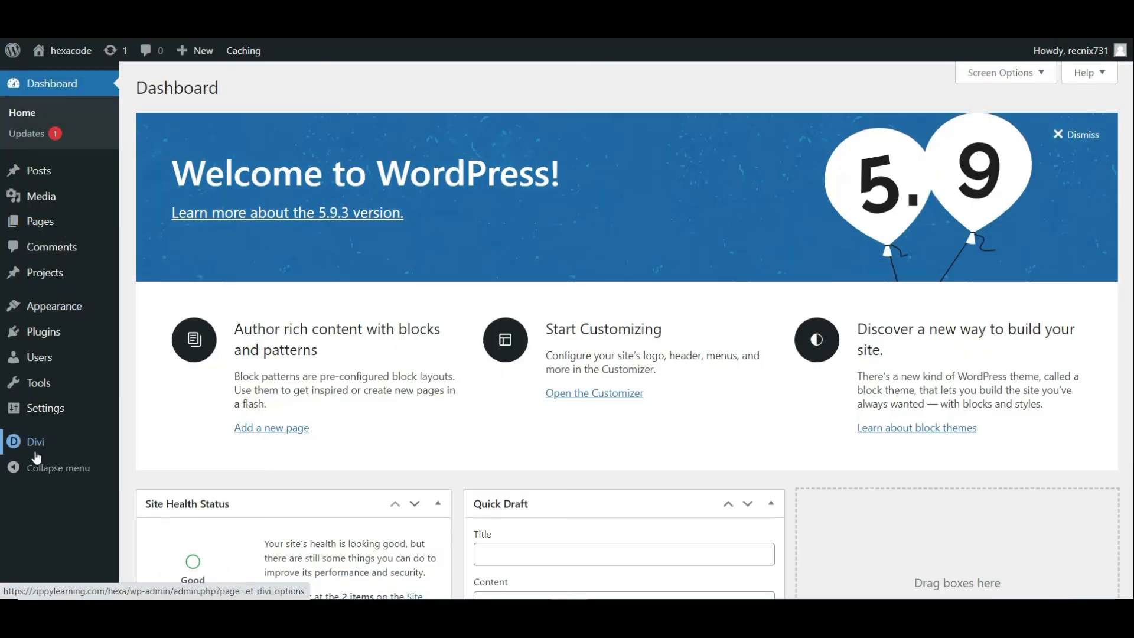
mouse_move(45, 405)
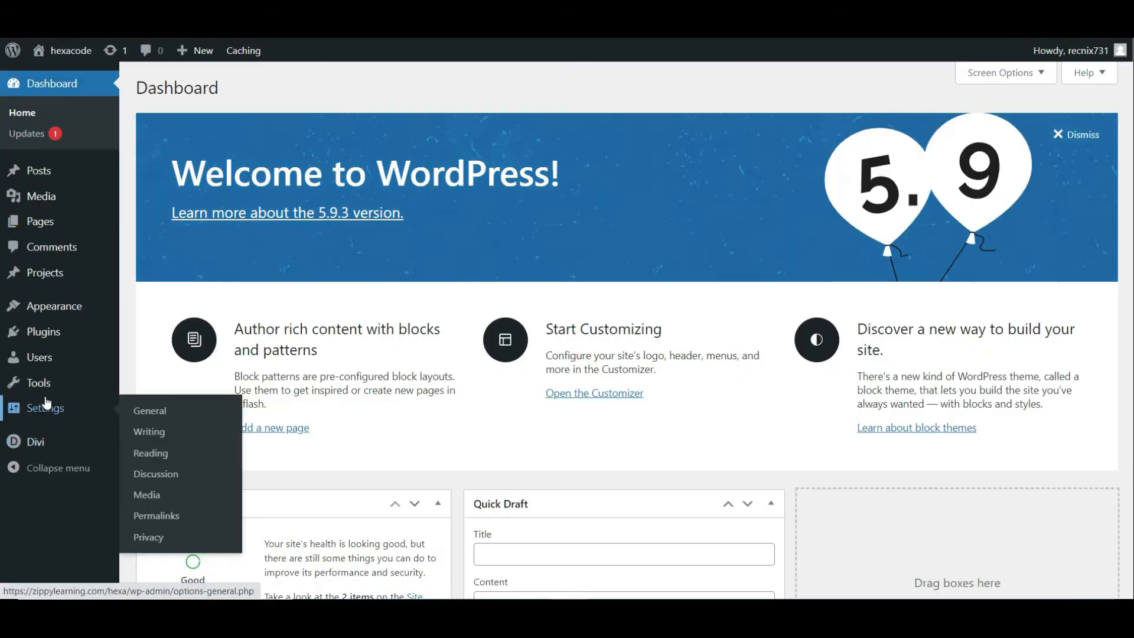
left_click(176, 459)
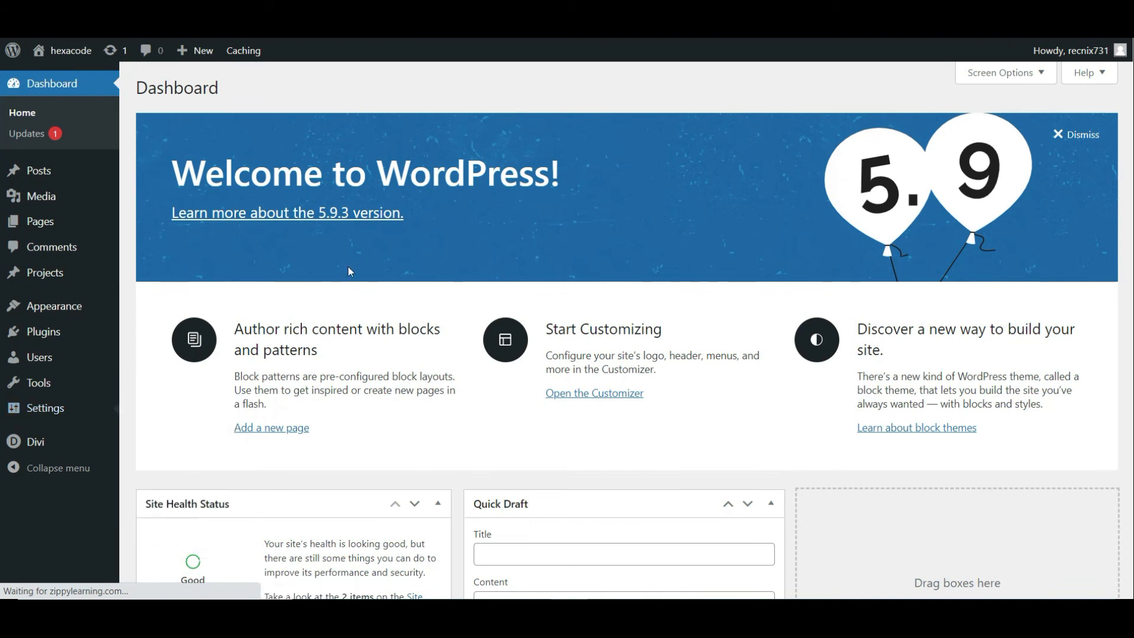
left_click(305, 152)
left_click(416, 186)
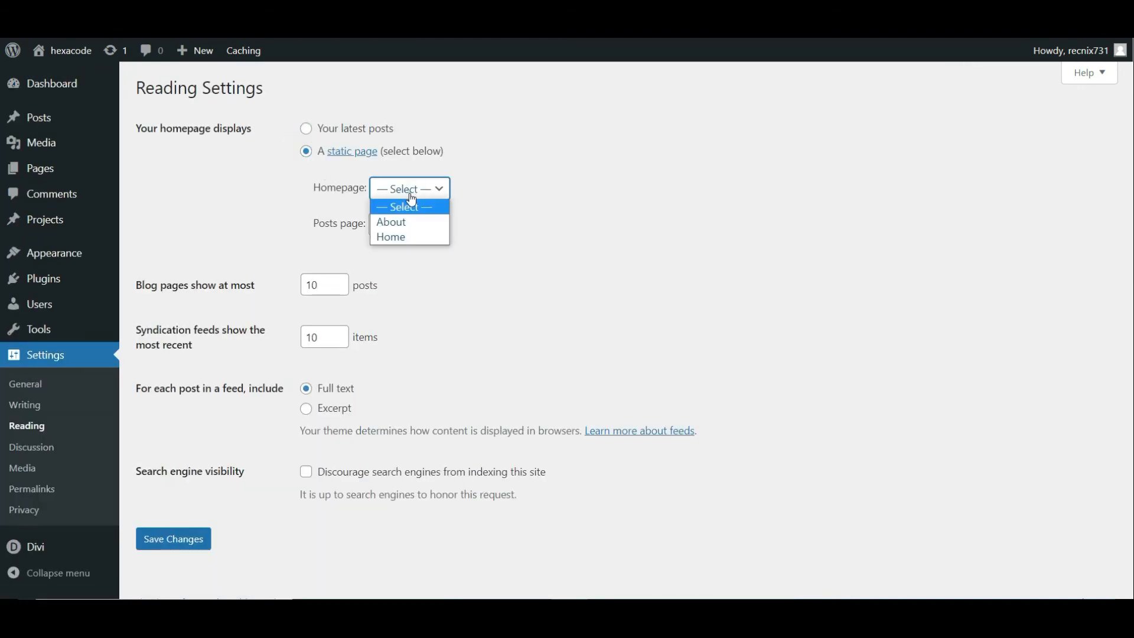
left_click(409, 232)
left_click(171, 538)
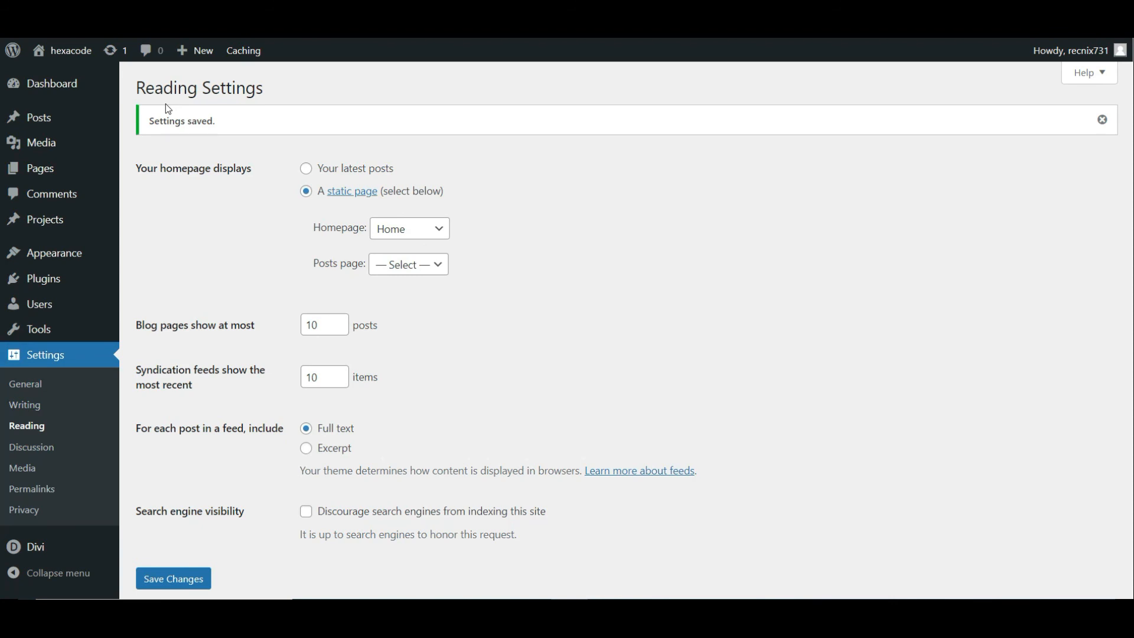
- Visit the site's front page and check which title and content it displays
left_click(58, 54)
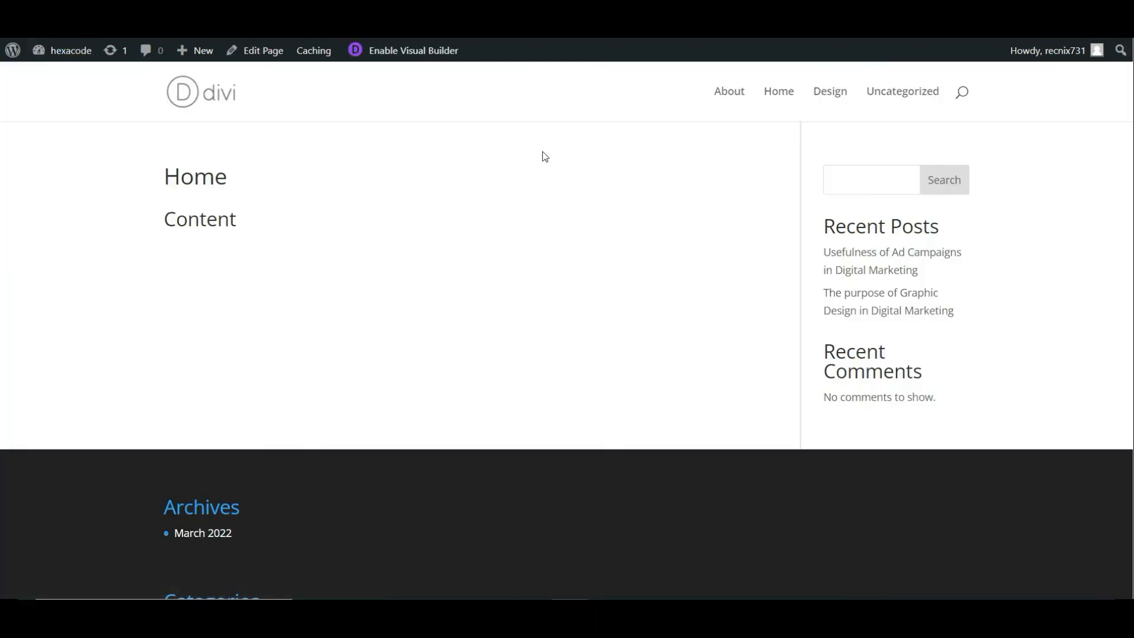
left_click_drag(160, 179, 236, 216)
left_click(402, 189)
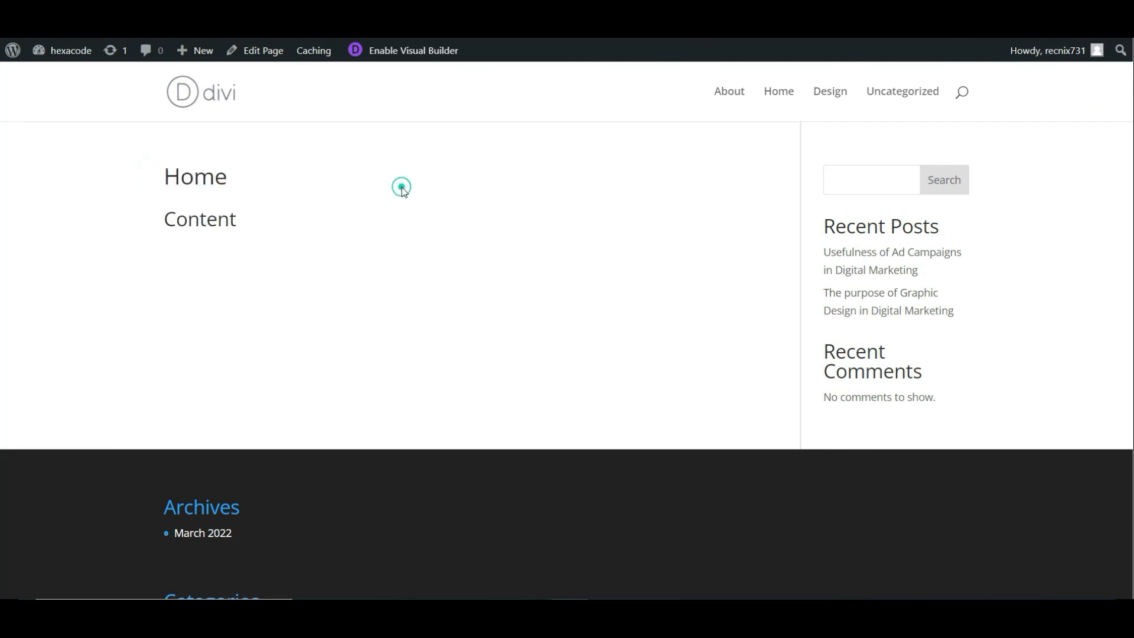